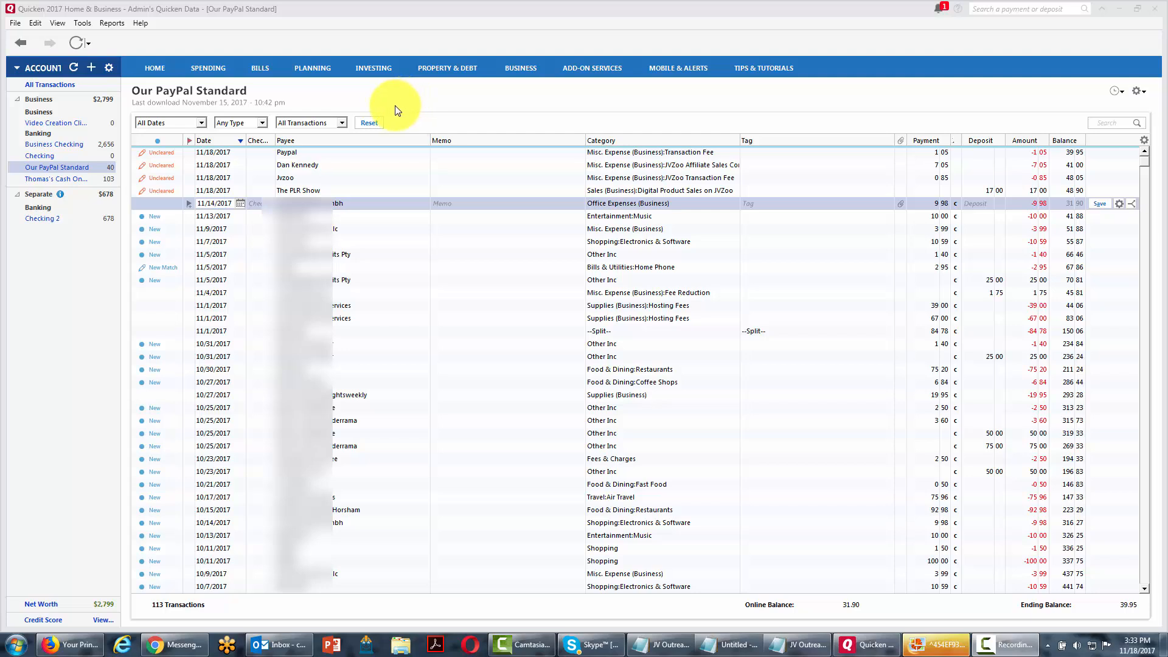
# Open the Category List and limit it to tax-related categories only
pyautogui.click(82, 23)
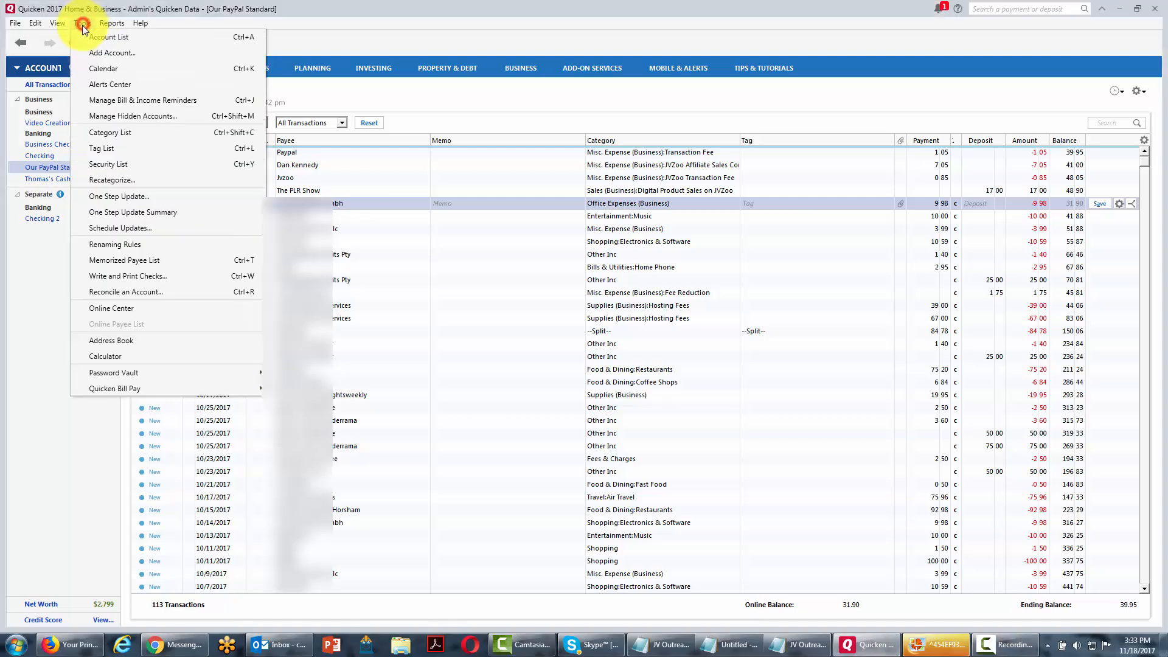
pyautogui.click(116, 131)
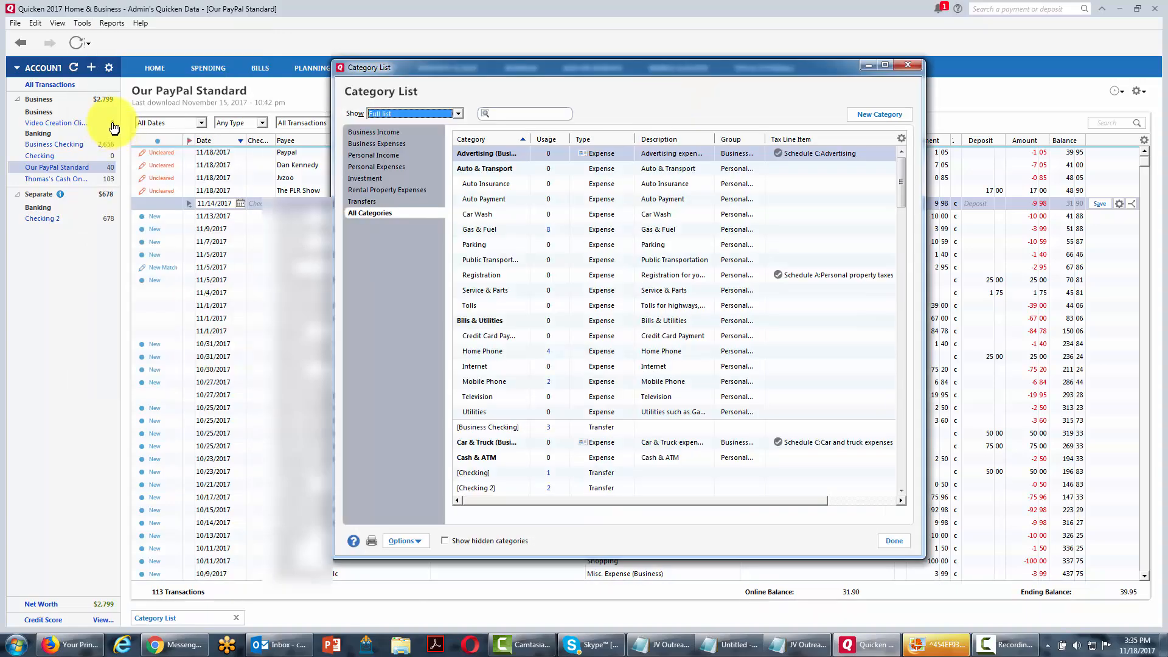
pyautogui.click(457, 114)
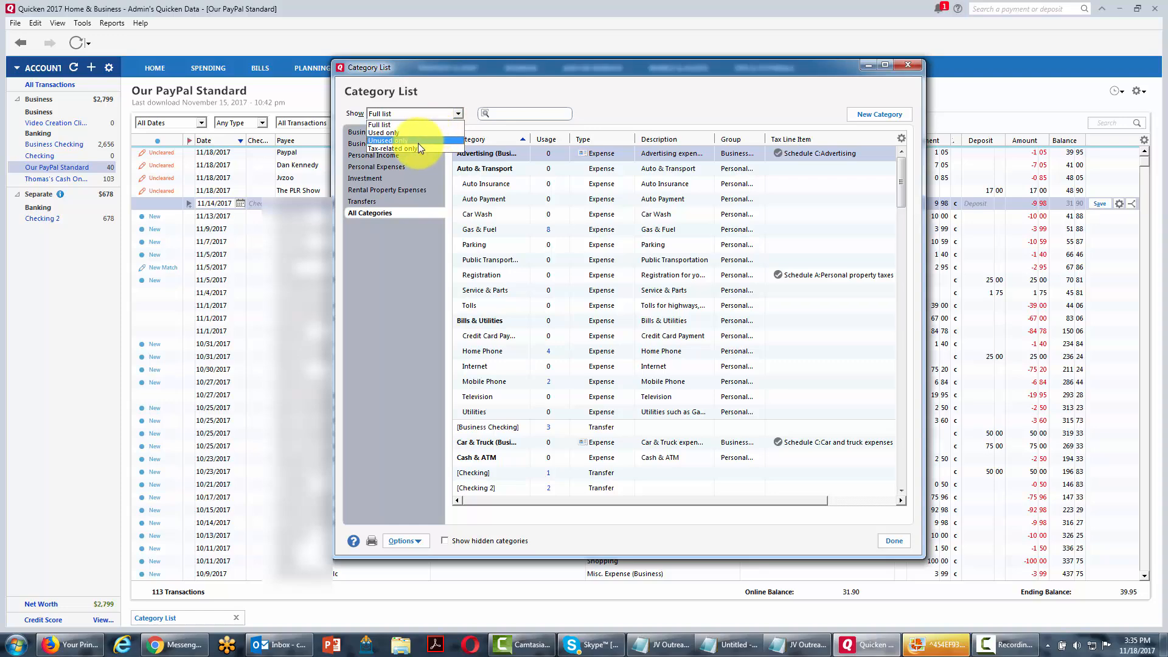
pyautogui.click(417, 148)
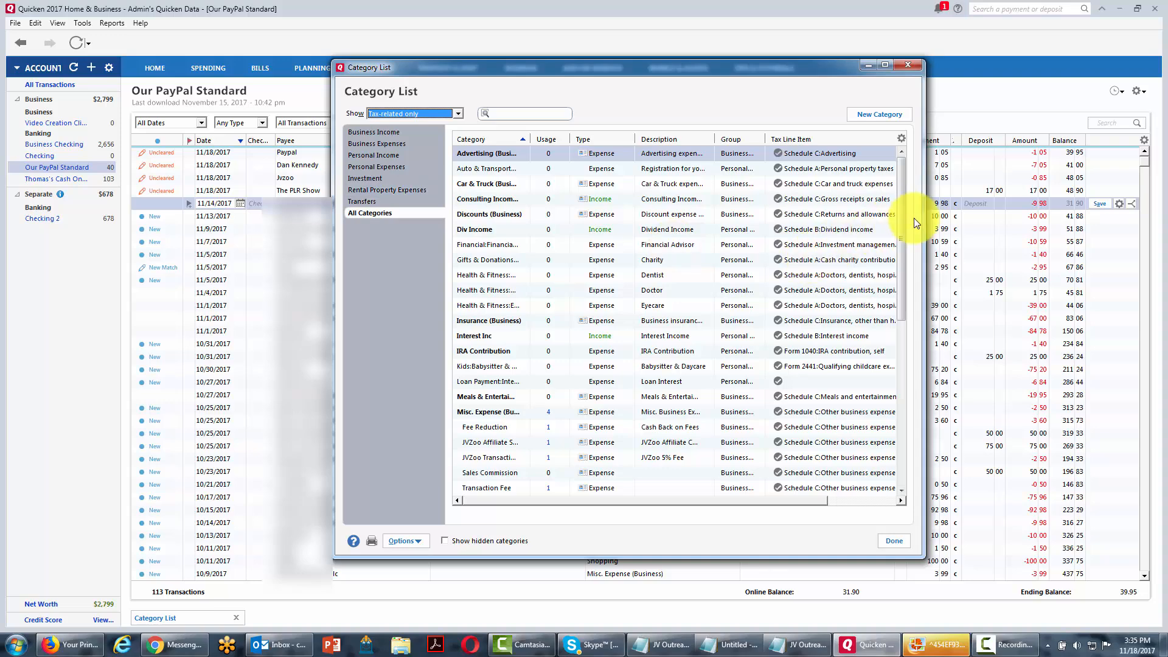
# Edit the JVZoo Affiliate Sales Commission category, changing it from a Misc. Expense (Business) subcategory to a standalone Expense
pyautogui.moveTo(902, 223); pyautogui.dragTo(902, 261)
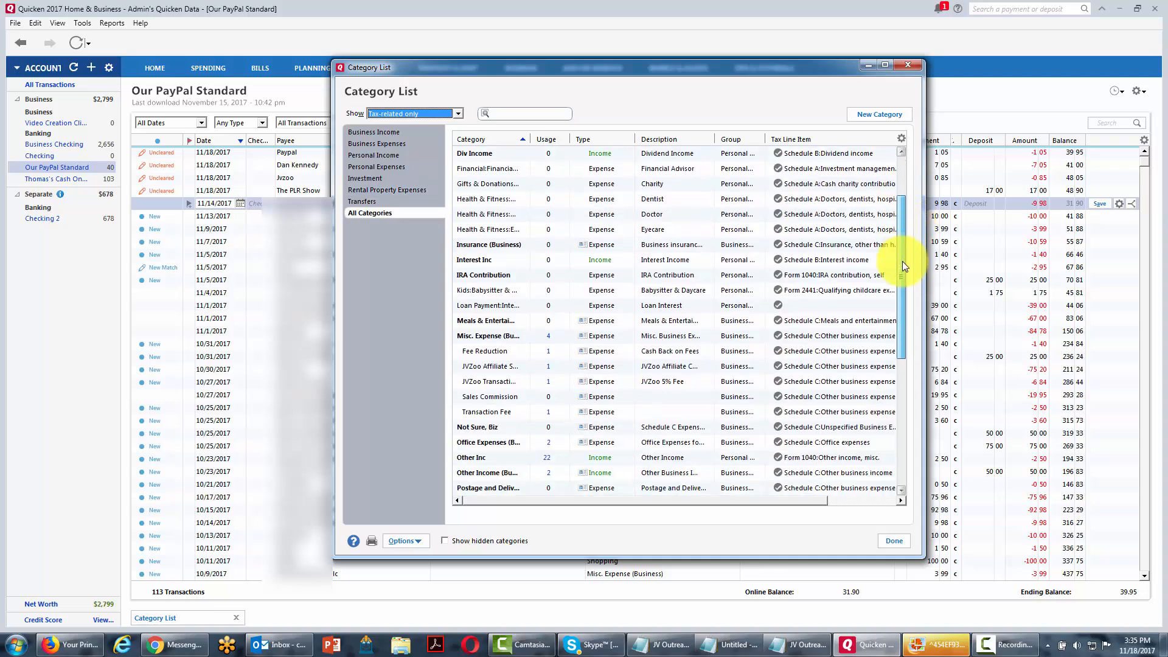
pyautogui.rightClick(489, 353)
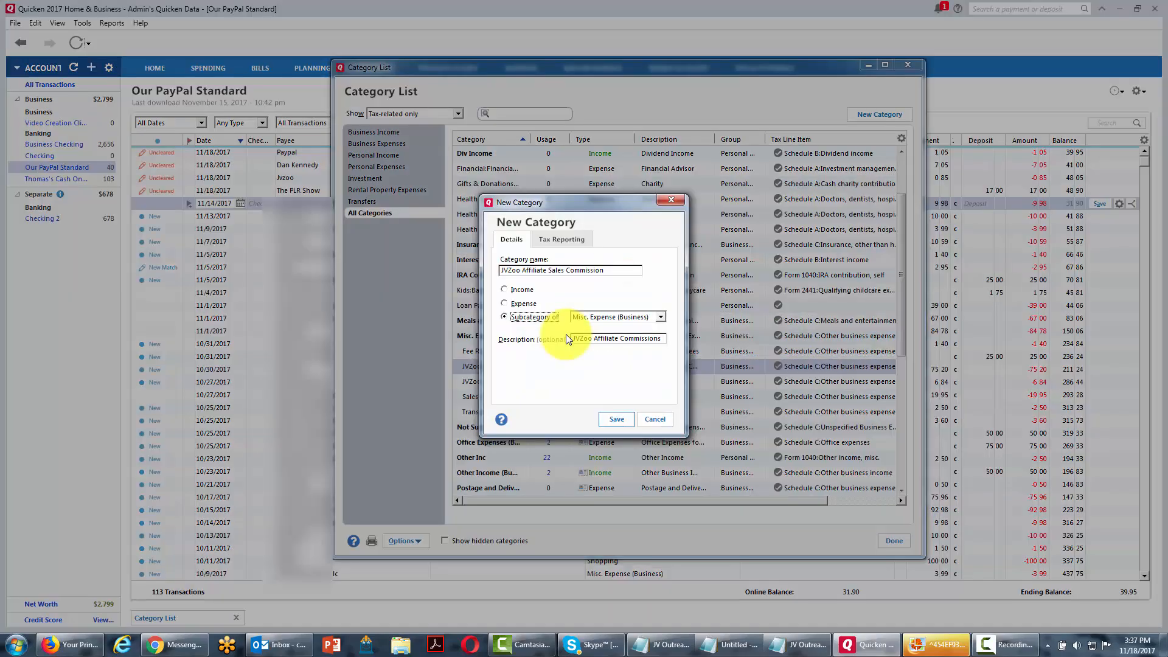
pyautogui.click(506, 303)
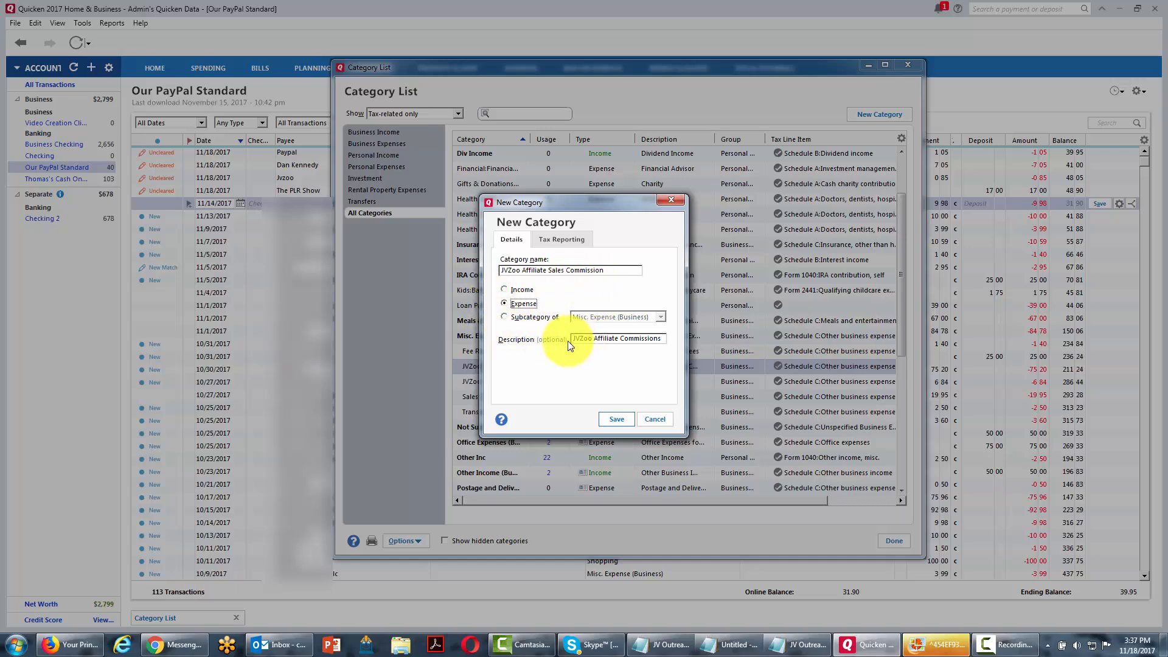
# Assign the tax line item Schedule C:Advertising to the JVZoo Affiliate Sales Commission category and save it
pyautogui.click(556, 242)
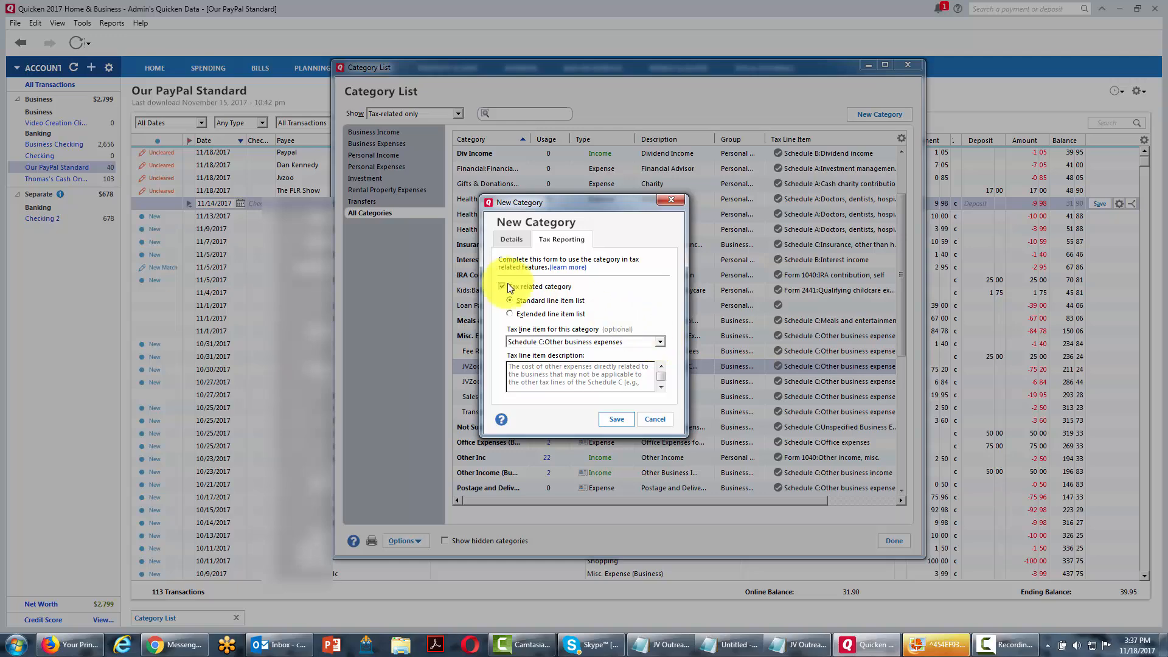
pyautogui.click(659, 343)
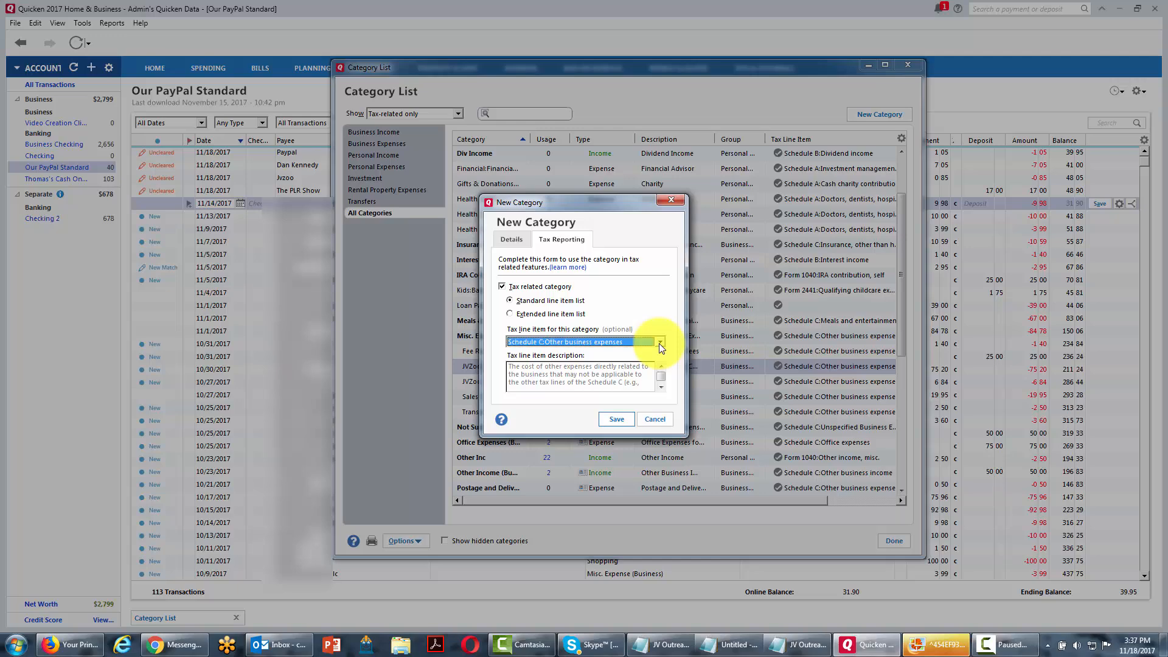
pyautogui.click(660, 344)
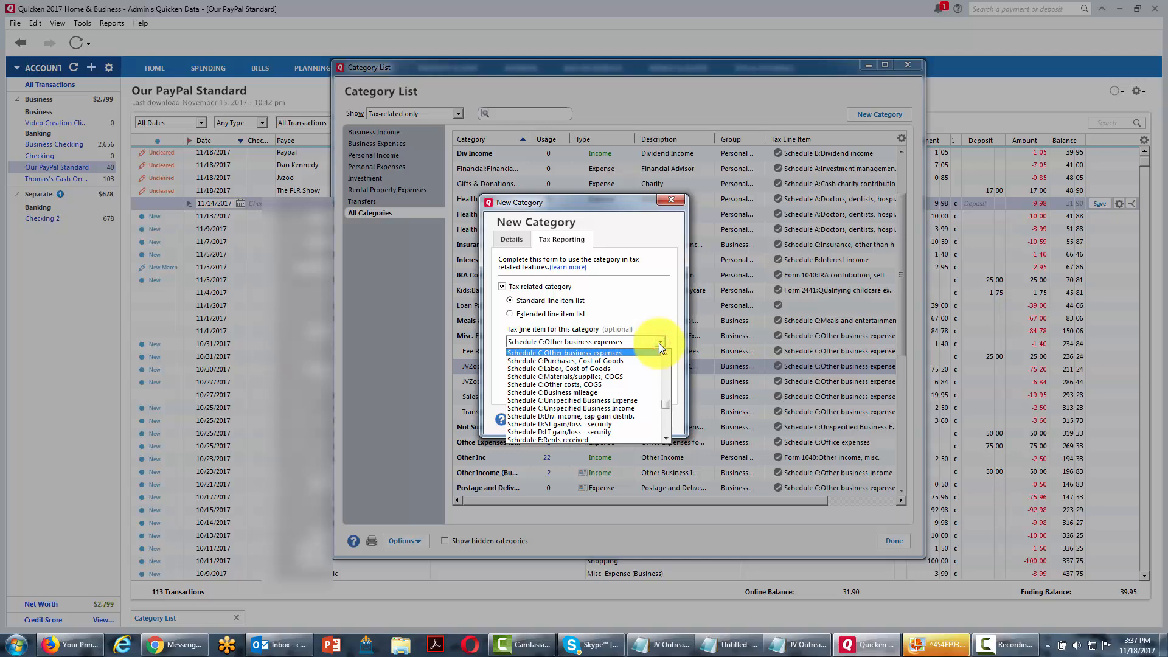
pyautogui.moveTo(669, 405); pyautogui.dragTo(665, 410)
pyautogui.scroll(3, 640, 403)
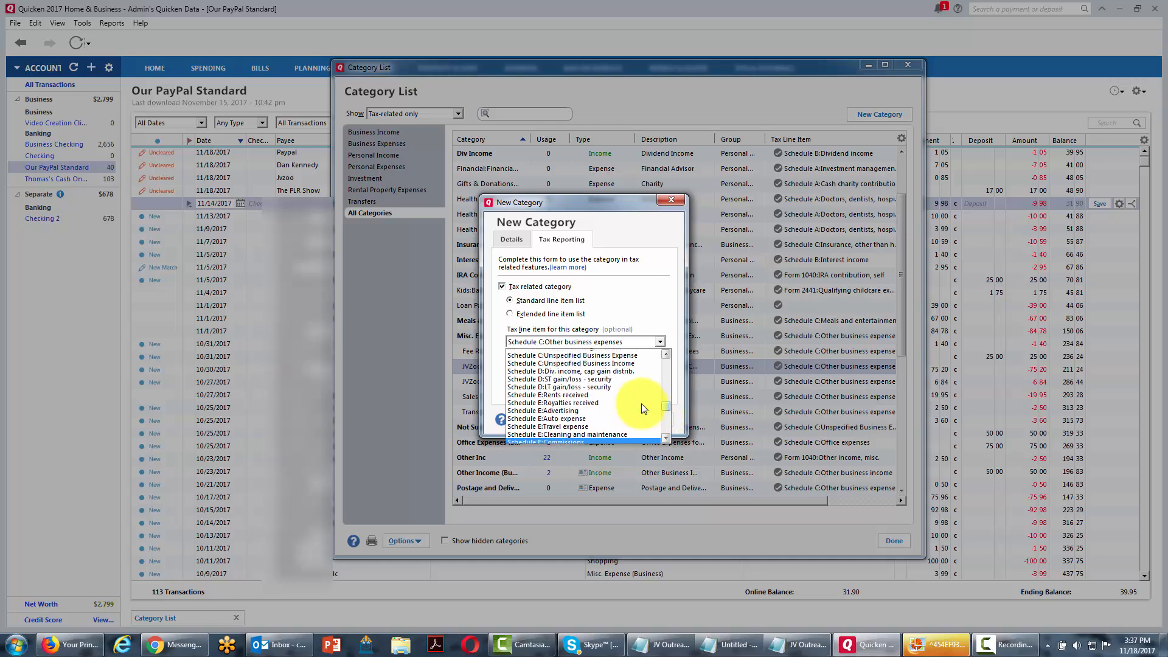
pyautogui.scroll(1, 643, 409)
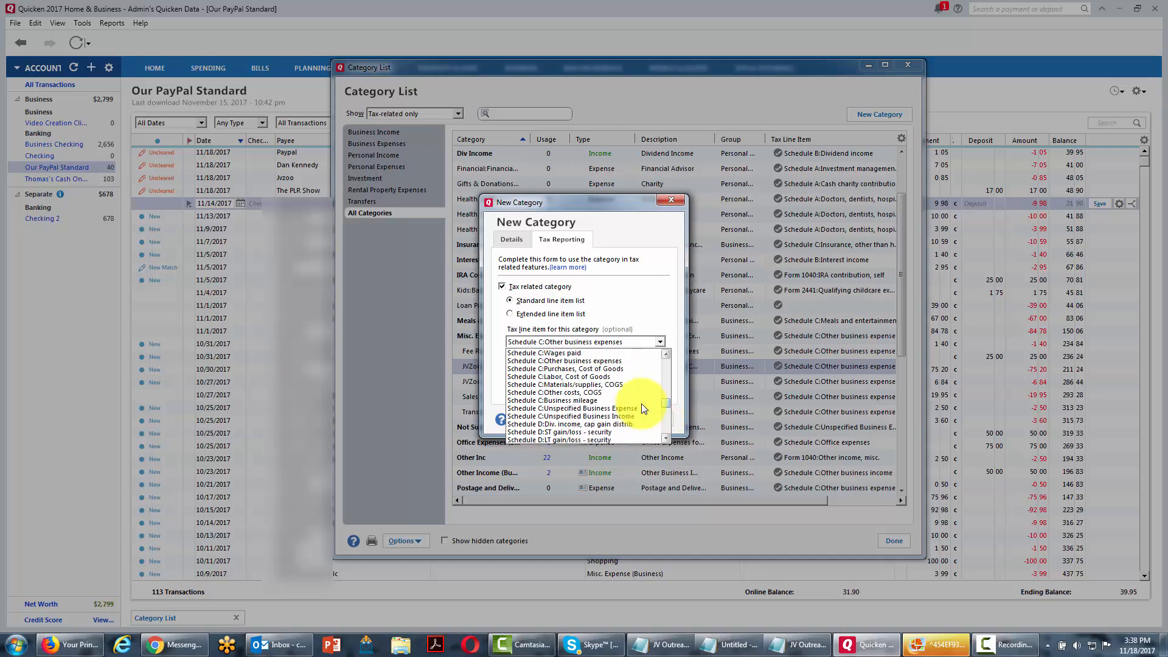
pyautogui.scroll(1, 644, 409)
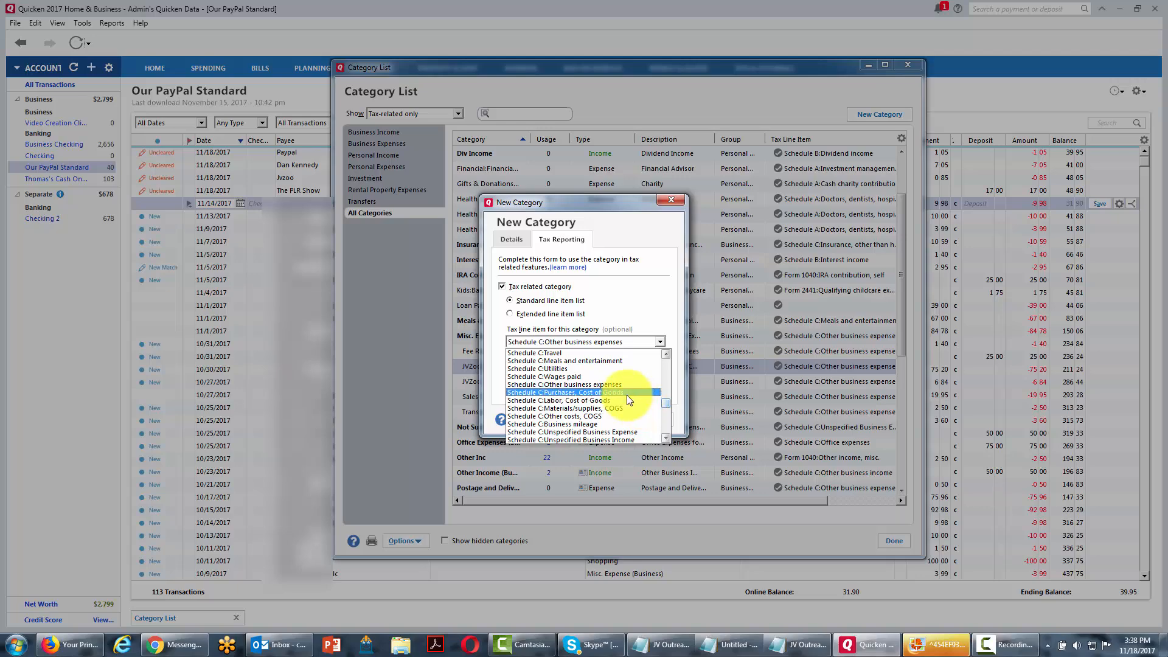
pyautogui.scroll(1, 629, 399)
pyautogui.scroll(2, 629, 399)
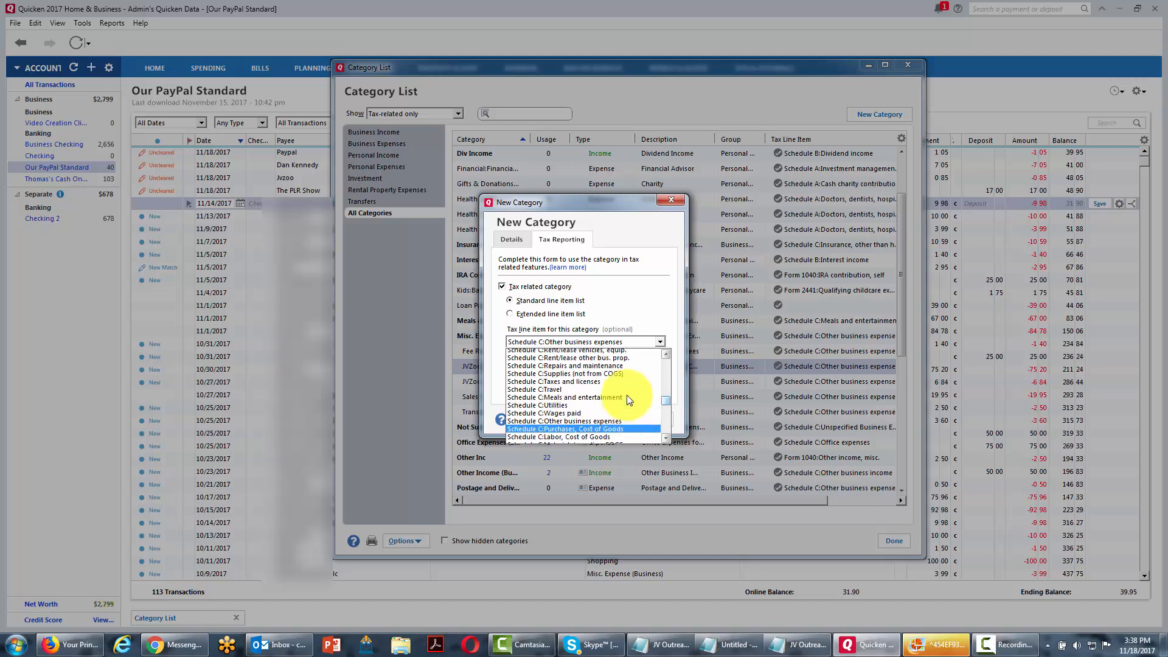
pyautogui.scroll(4, 627, 397)
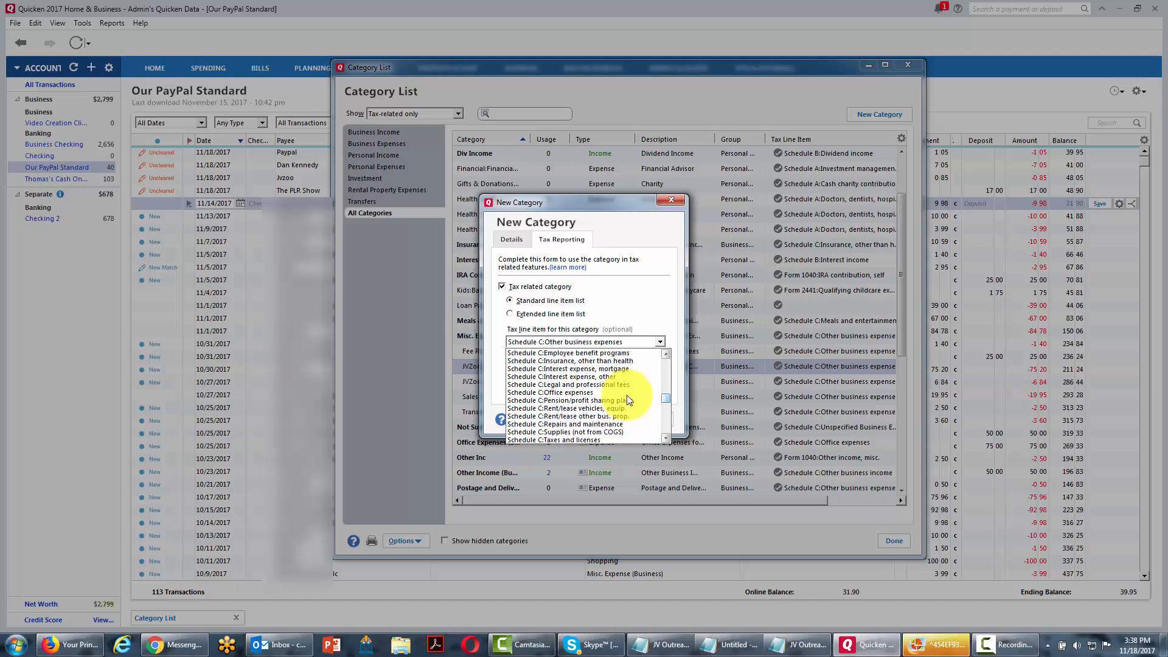
pyautogui.scroll(1, 627, 397)
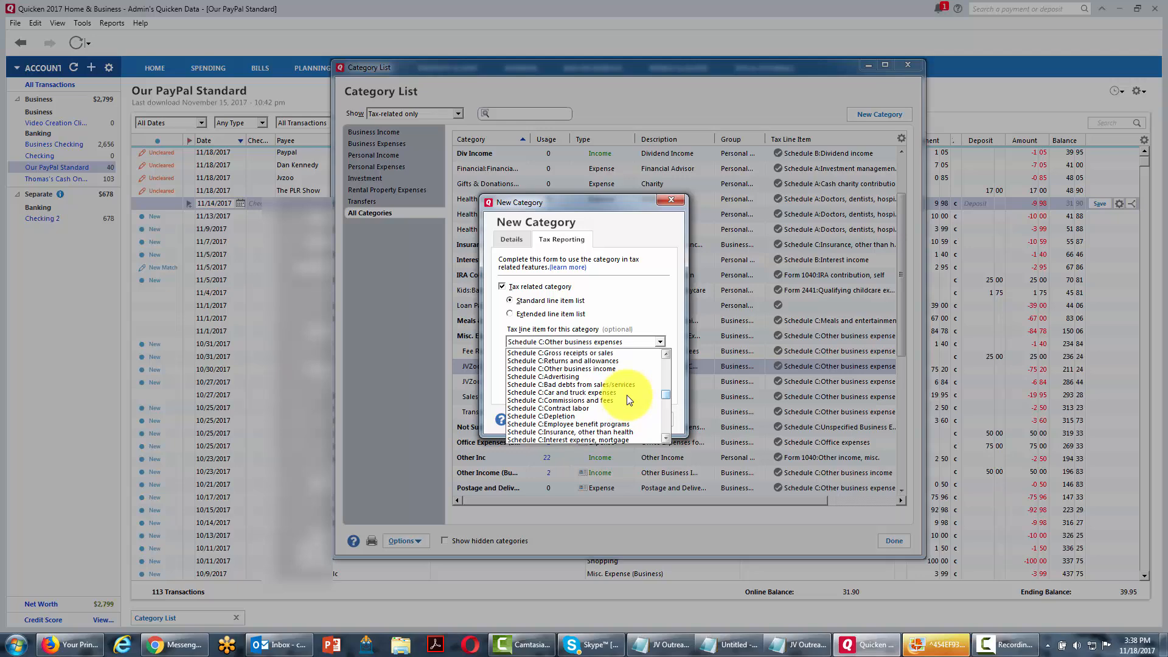
pyautogui.click(566, 377)
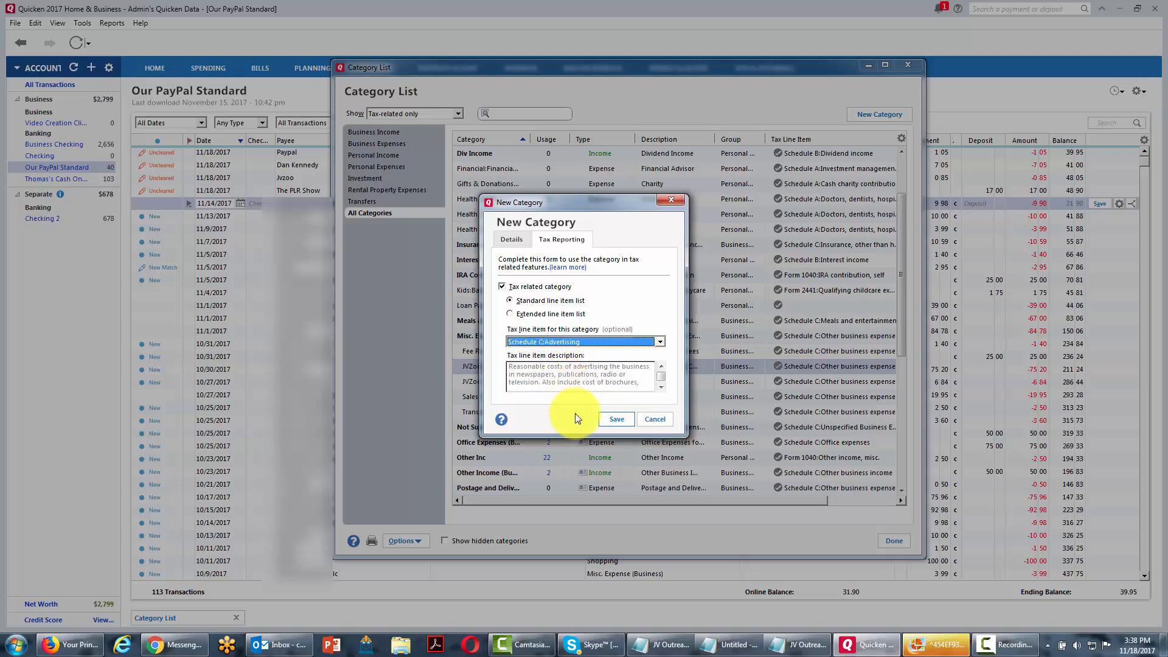
pyautogui.click(616, 420)
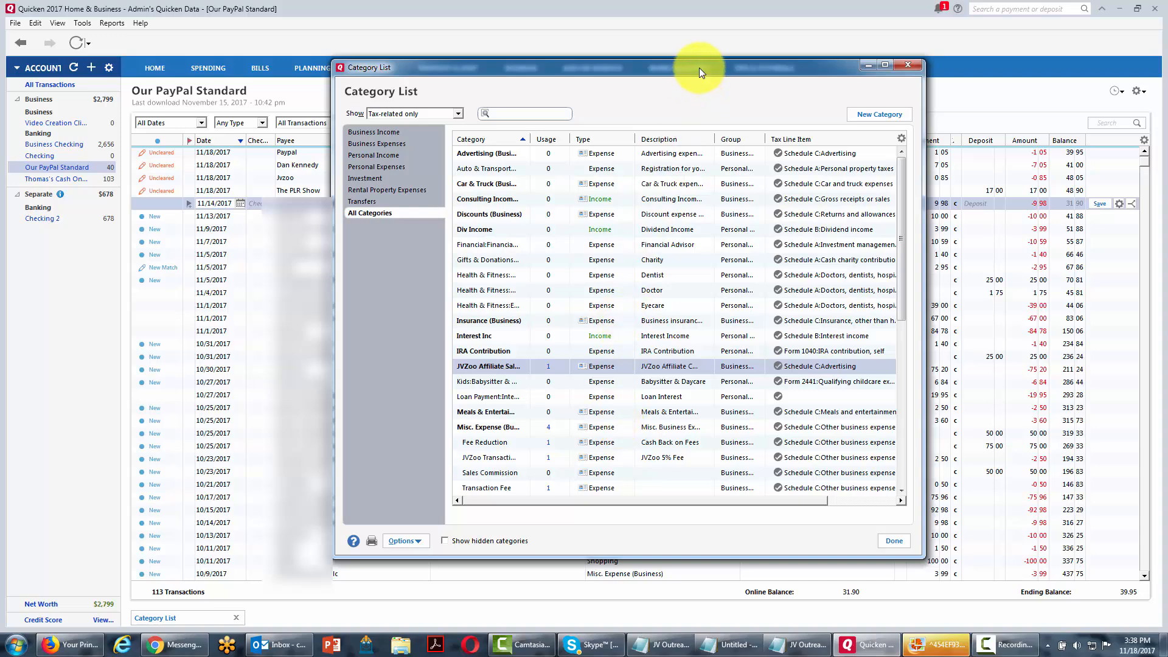
# Move the Category List out of the way and select the 11/18/2017 register transaction with the JVZoo affiliate commission
pyautogui.moveTo(699, 68); pyautogui.dragTo(0, 124)
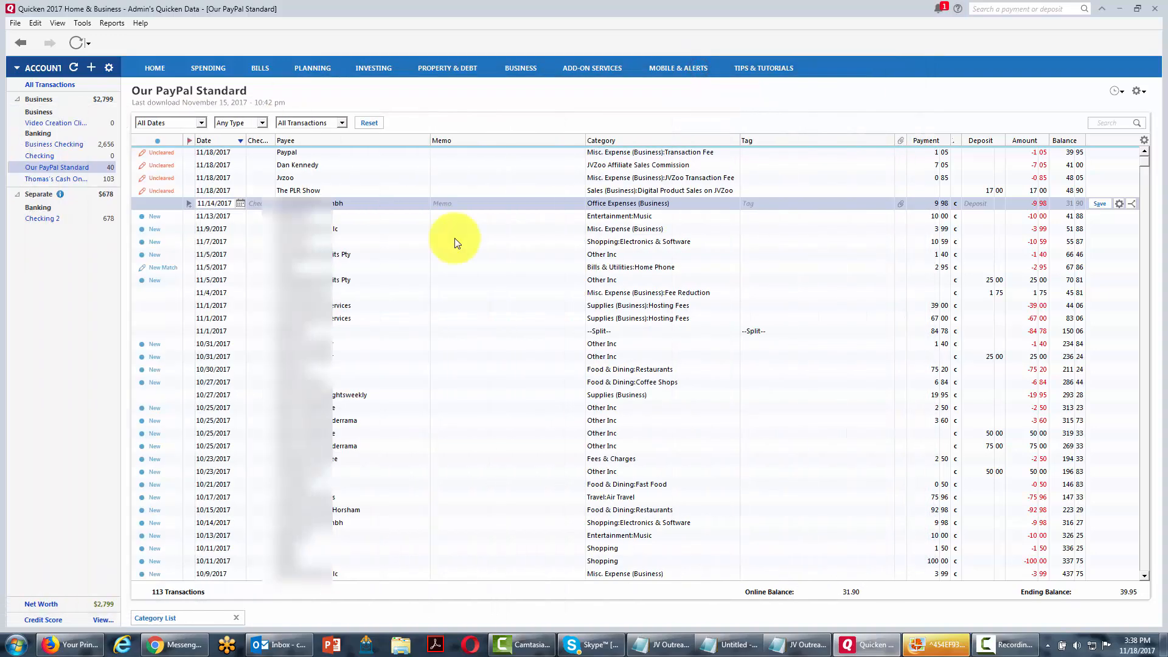
pyautogui.click(524, 164)
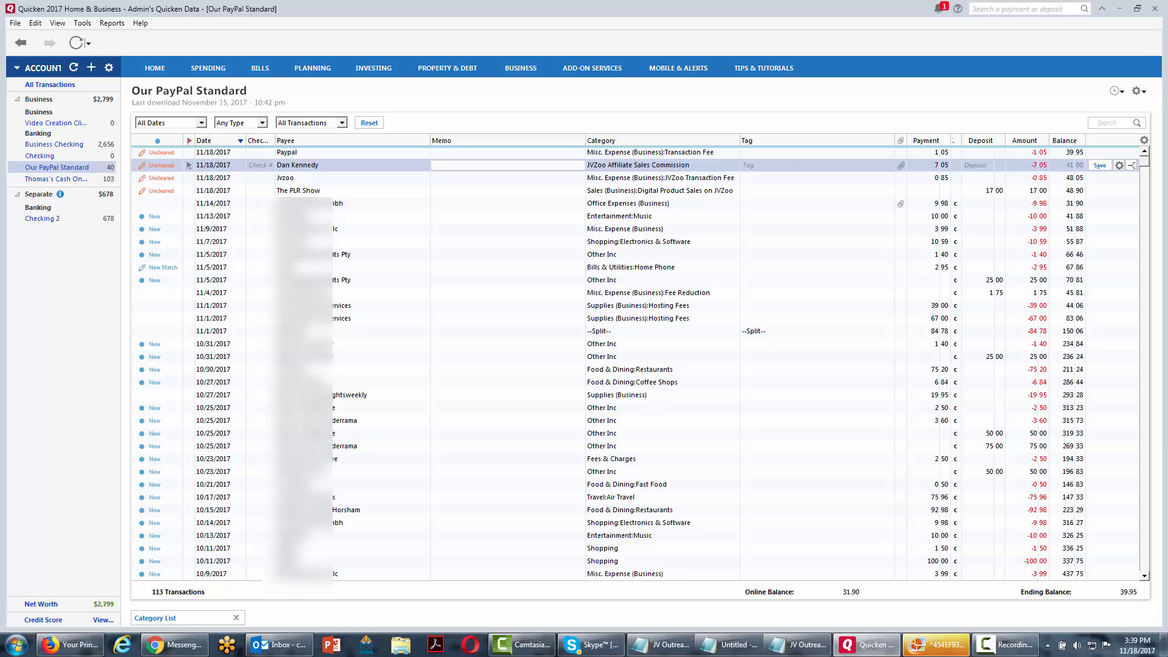
# Reopen the Category List and change the JVZoo Transaction Fee subcategory to a standalone Expense category
pyautogui.hotkey('ctrl', 'shift', 'c')
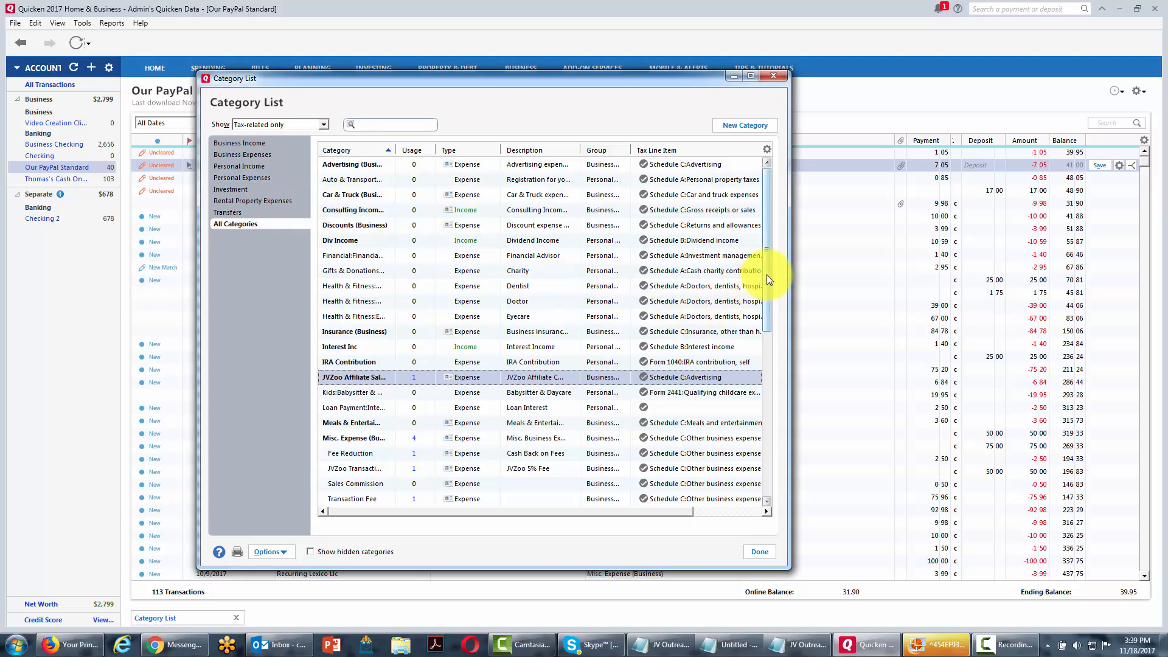
pyautogui.moveTo(766, 275); pyautogui.dragTo(768, 309)
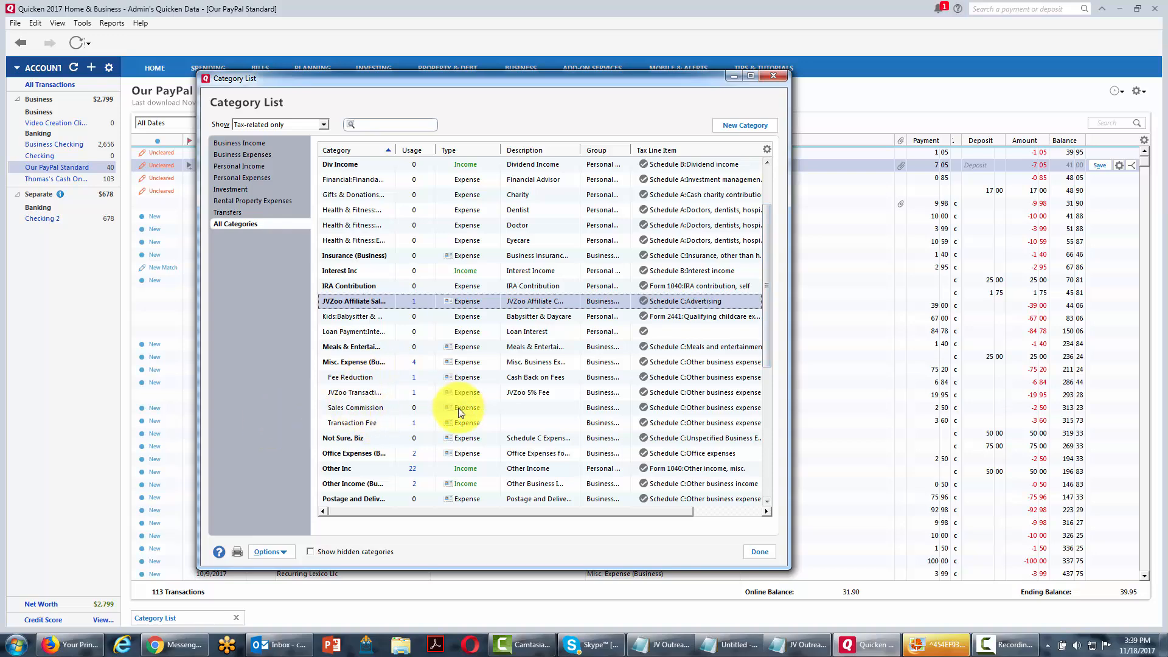
pyautogui.click(366, 392)
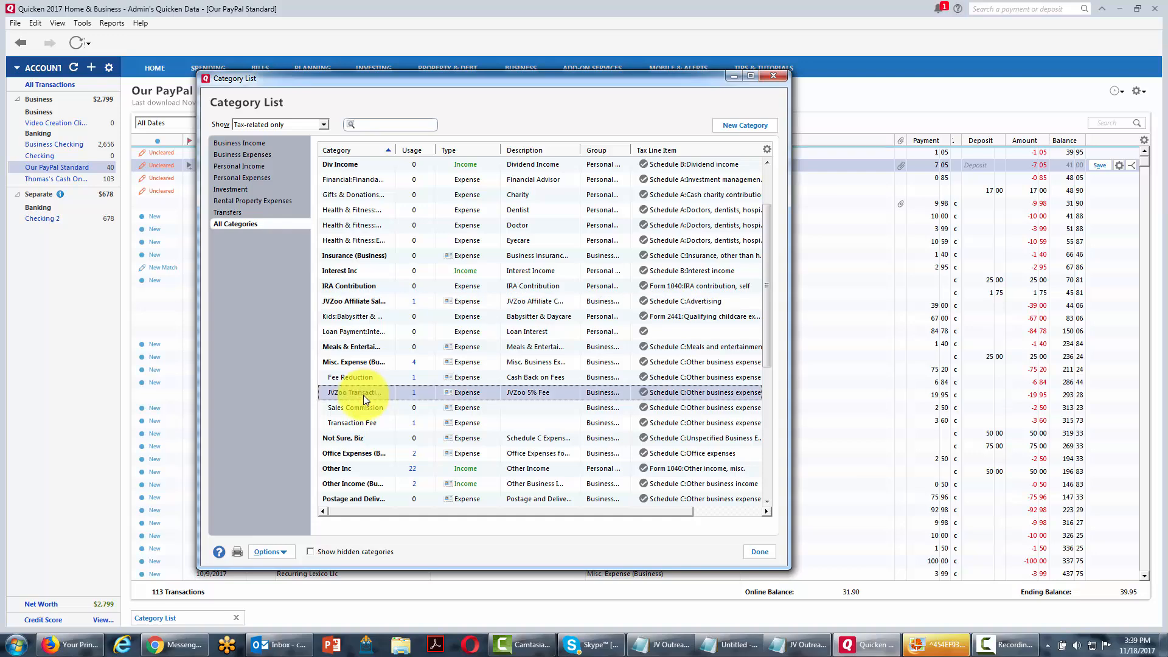
pyautogui.doubleClick(363, 395)
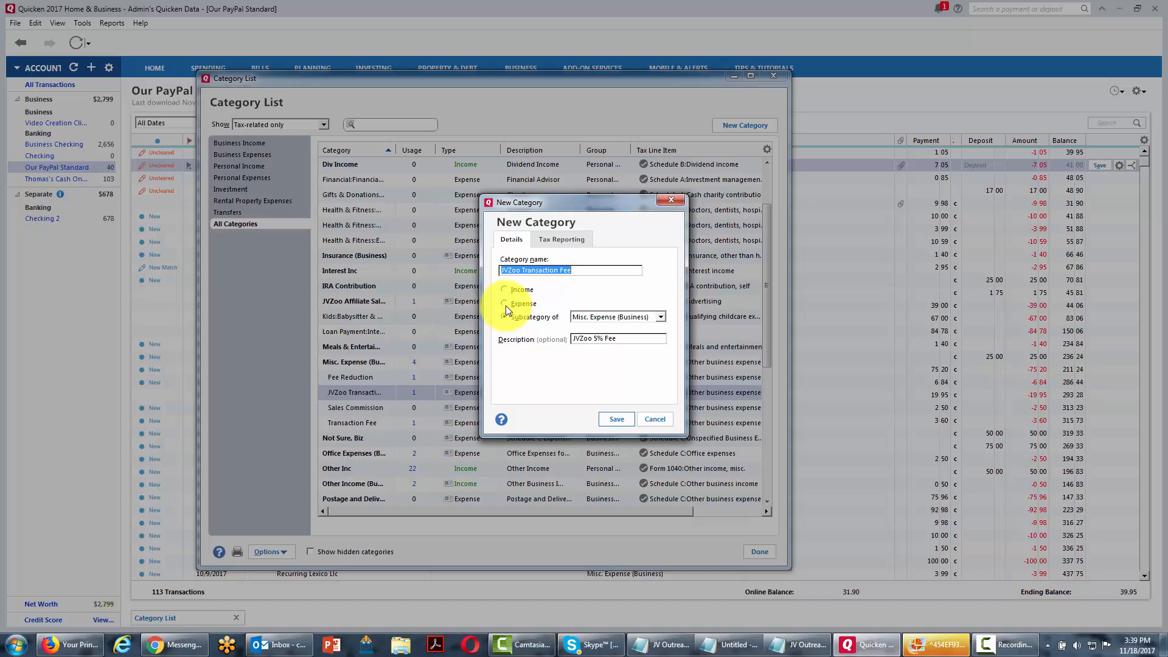
pyautogui.click(505, 303)
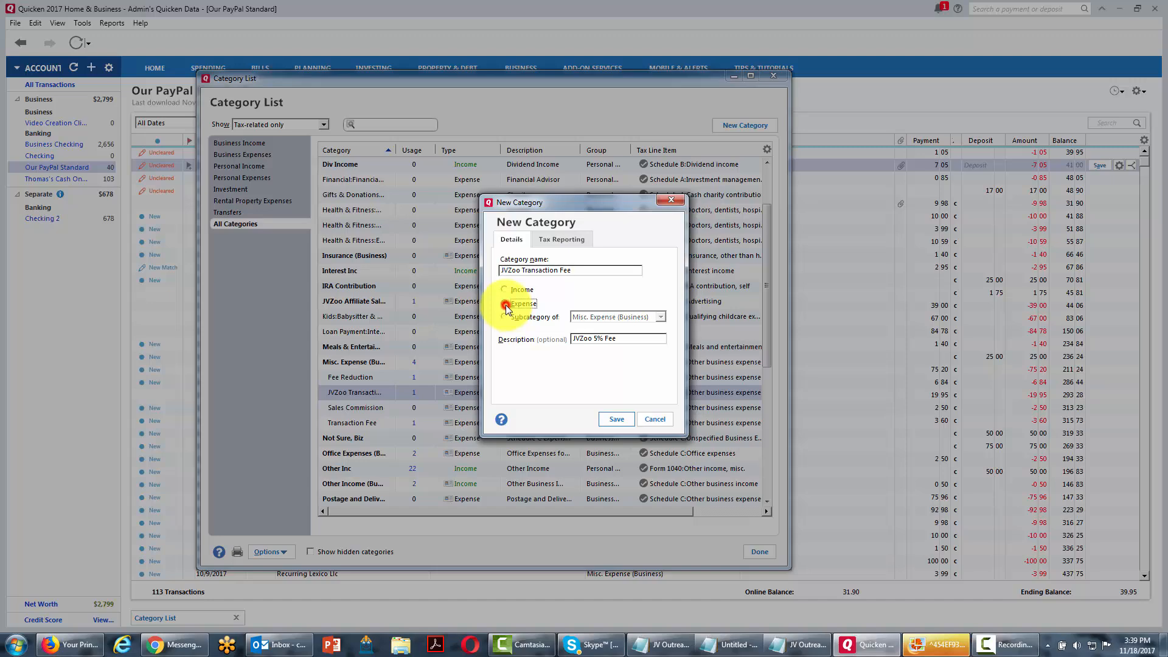
# Assign the tax line item Schedule C:Unspecified Business Expense to the JVZoo Transaction Fee category and save it
pyautogui.click(561, 241)
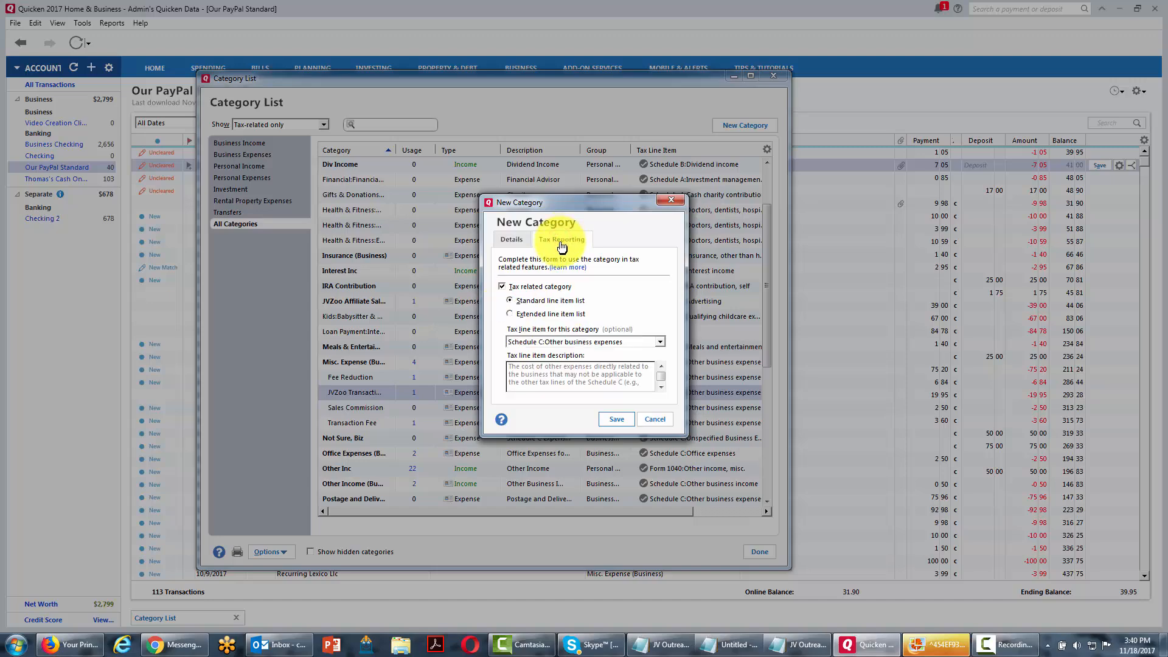
pyautogui.click(659, 341)
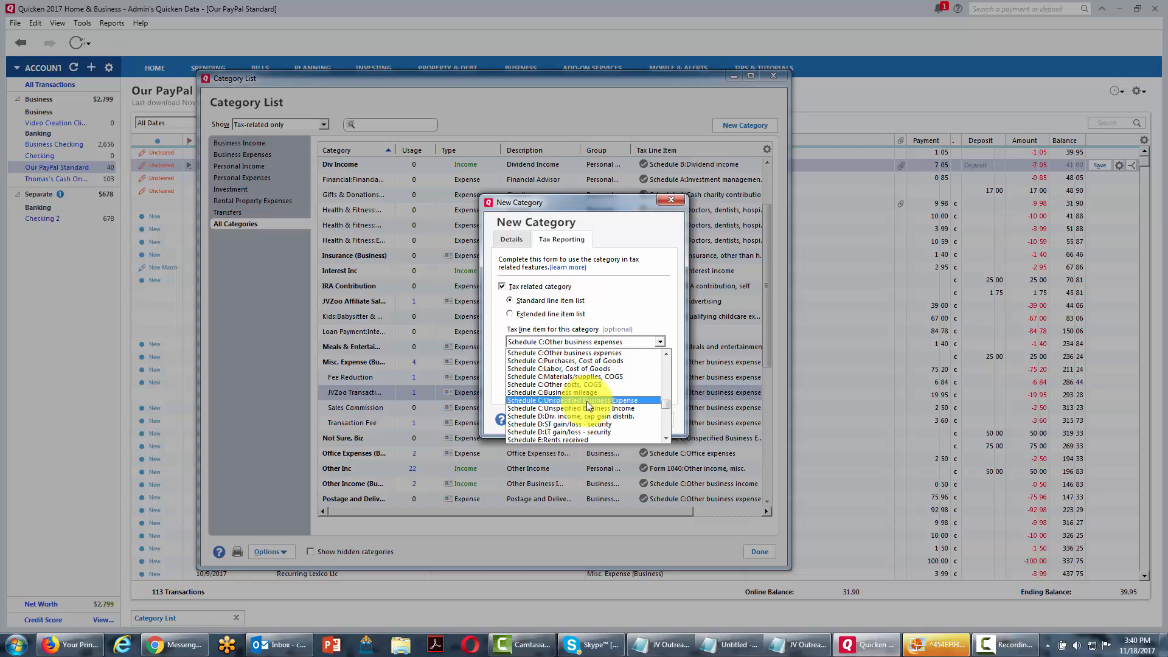
pyautogui.click(588, 401)
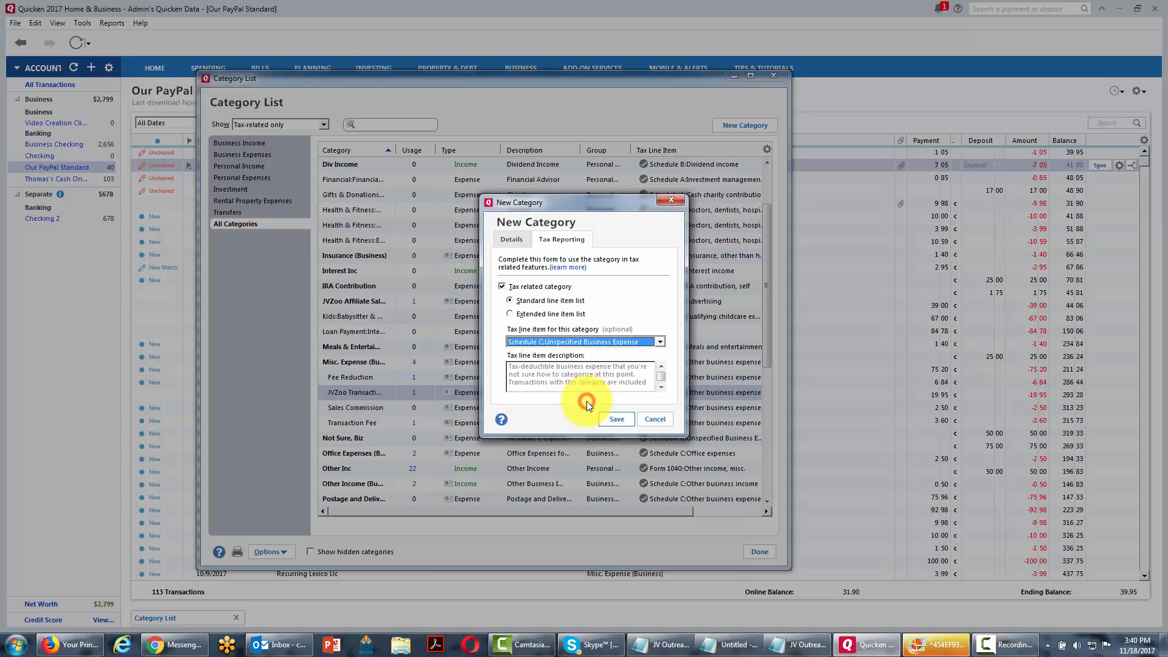
pyautogui.click(616, 420)
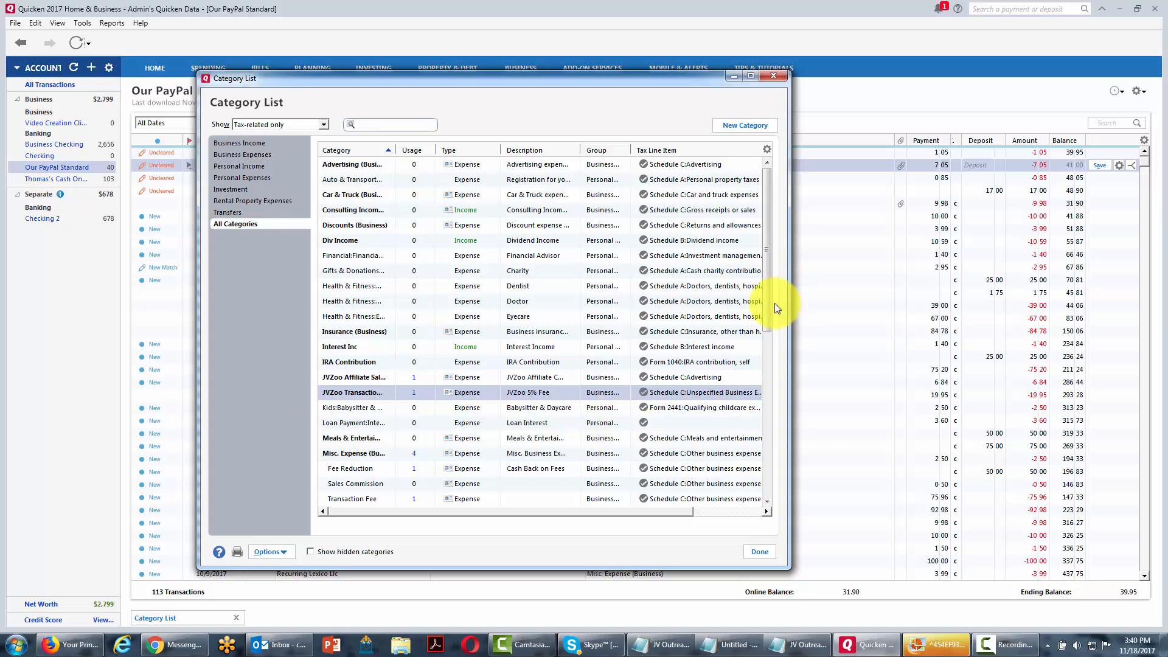
pyautogui.moveTo(768, 311); pyautogui.dragTo(769, 336)
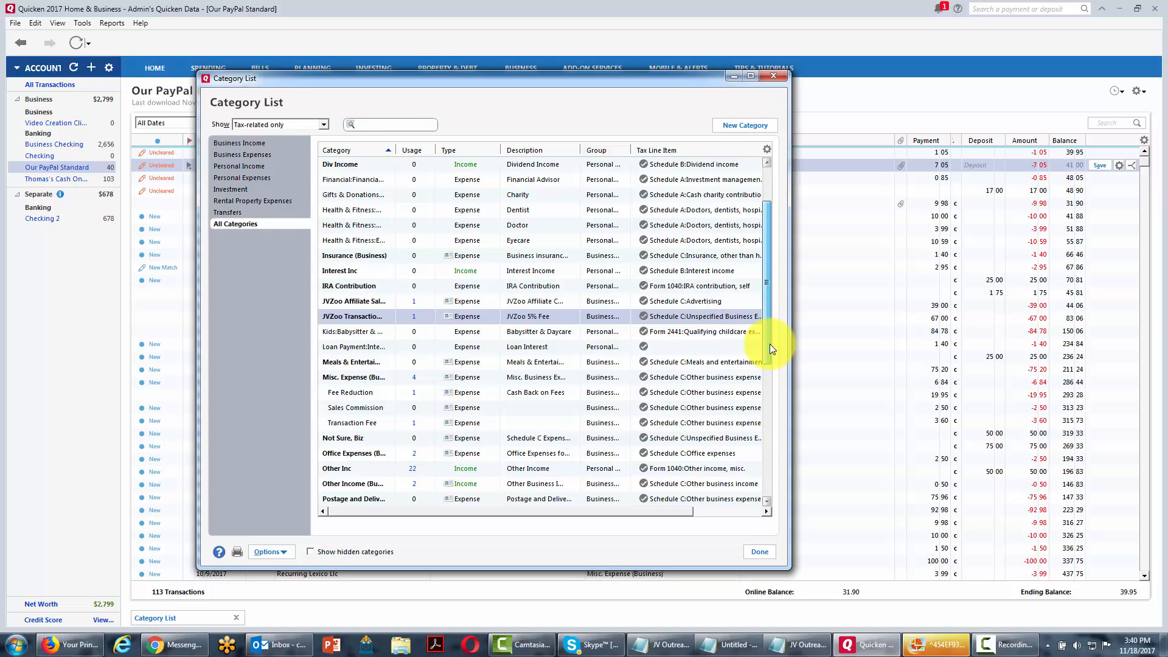